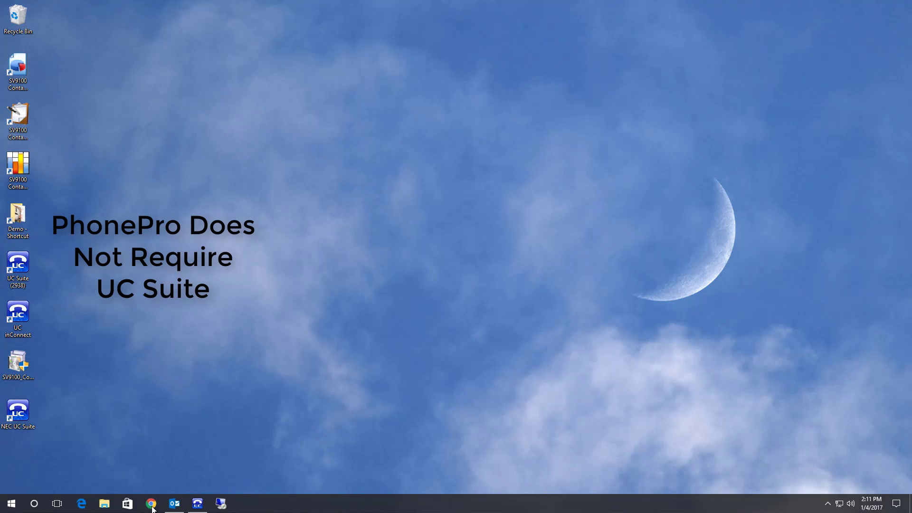
Launch PhonePro from UC Suite, minimize the UC Suite window and sign in with the saved credentials
click(194, 507)
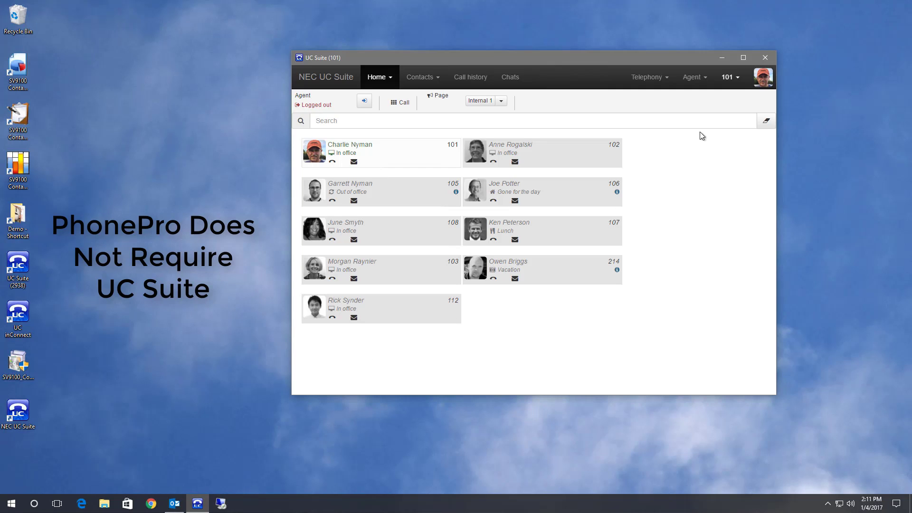
click(729, 81)
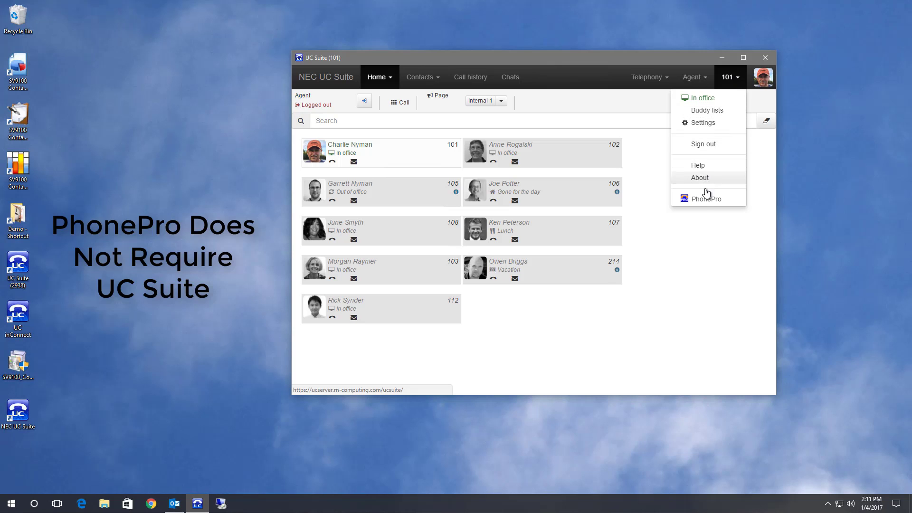
click(707, 200)
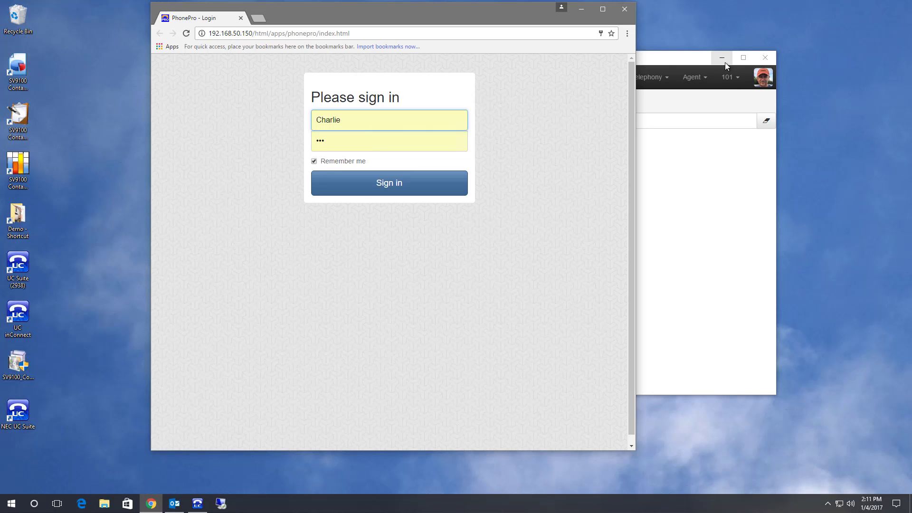
click(723, 60)
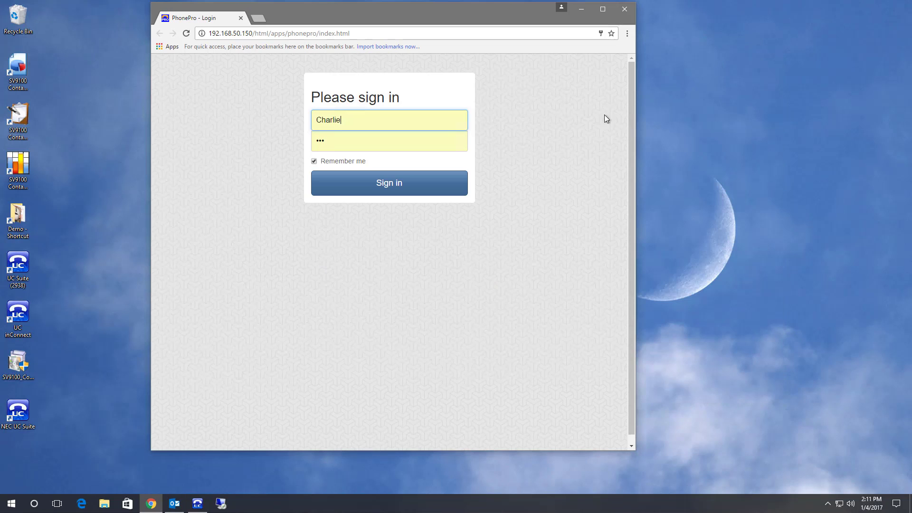
click(429, 187)
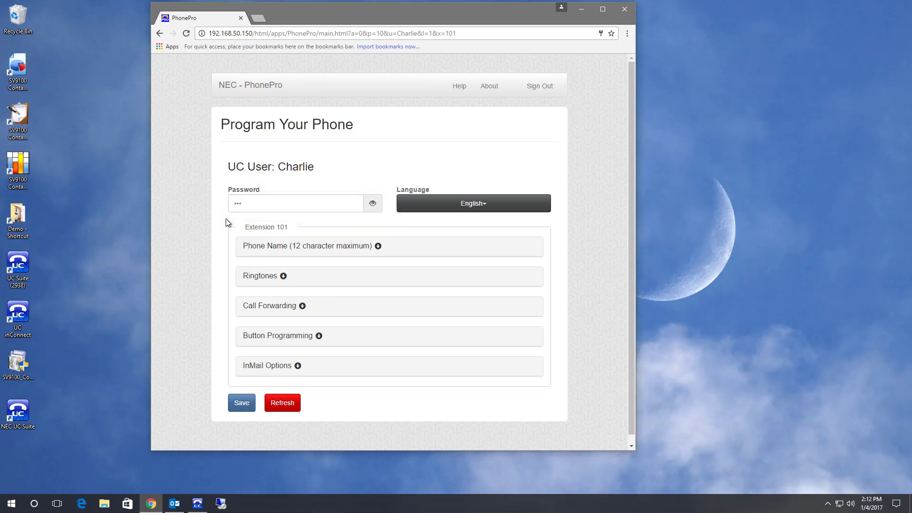
View the display languages available for the phone without choosing another one
click(428, 205)
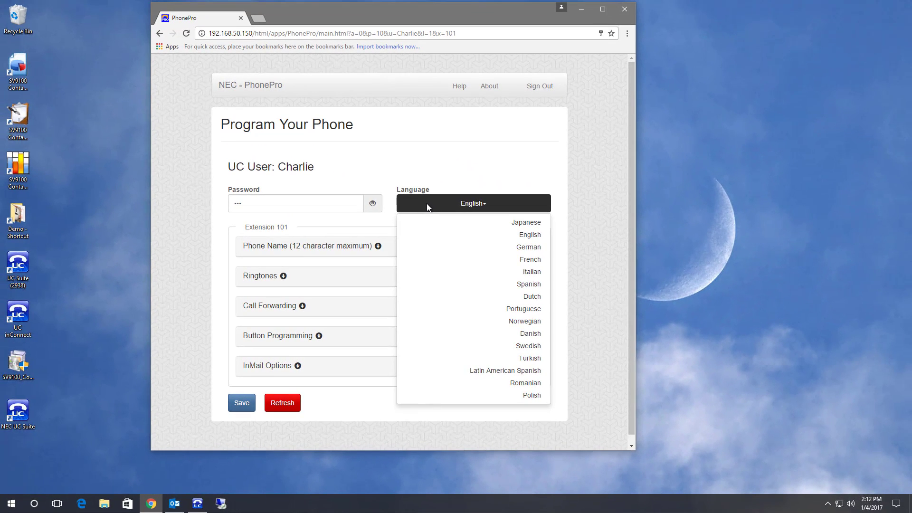
click(428, 207)
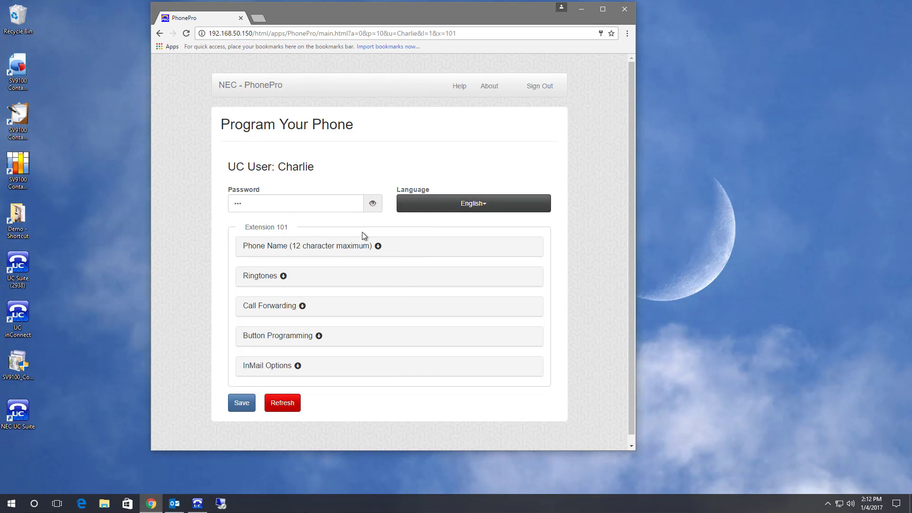
Replace the phone name of extension 101 with the new user's first name
click(287, 252)
drag(287, 272, 240, 275)
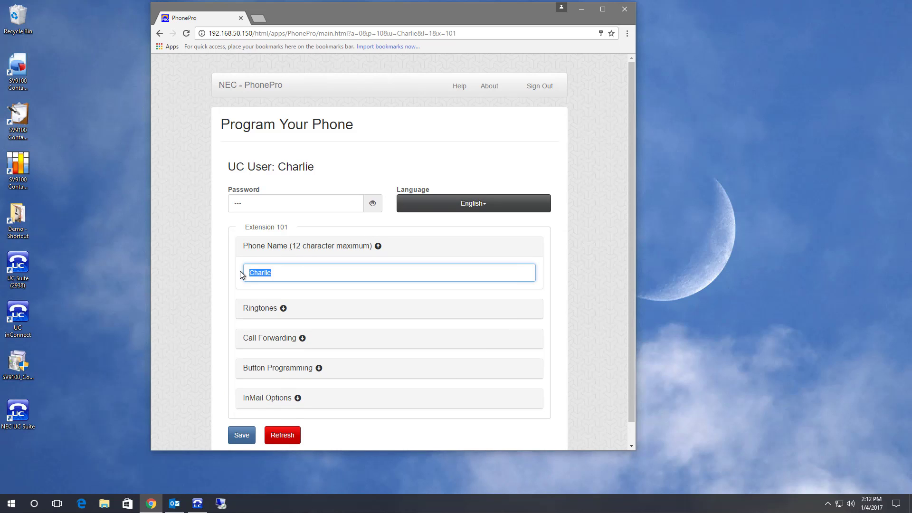
text(Randy)
click(378, 246)
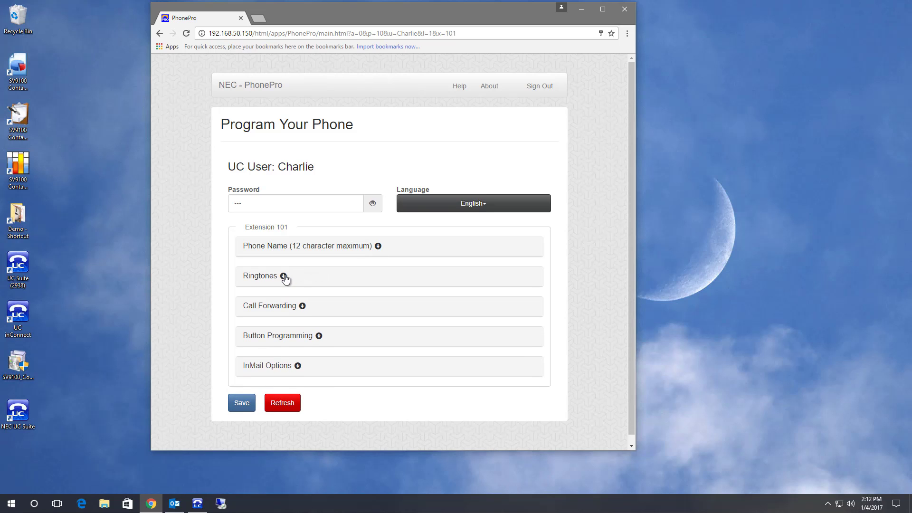
Review the ringtone settings and the call forwarding options of extension 101
click(283, 277)
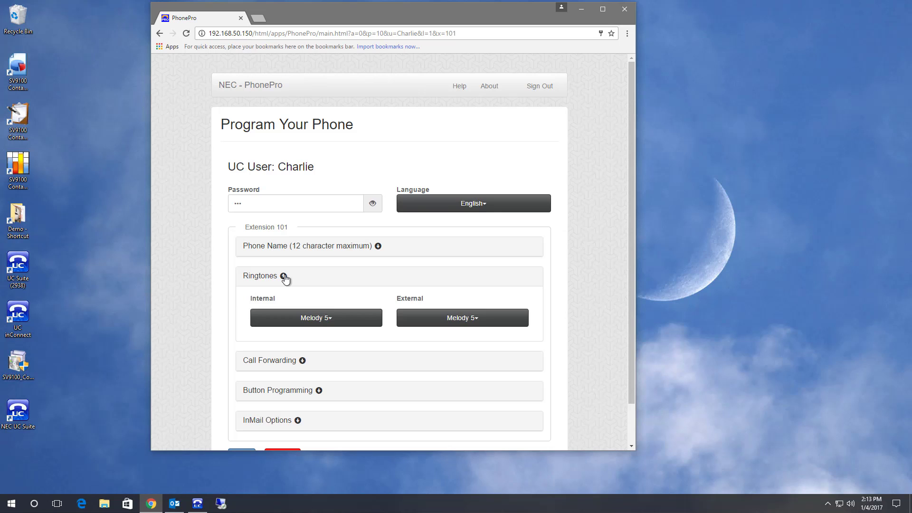
click(284, 276)
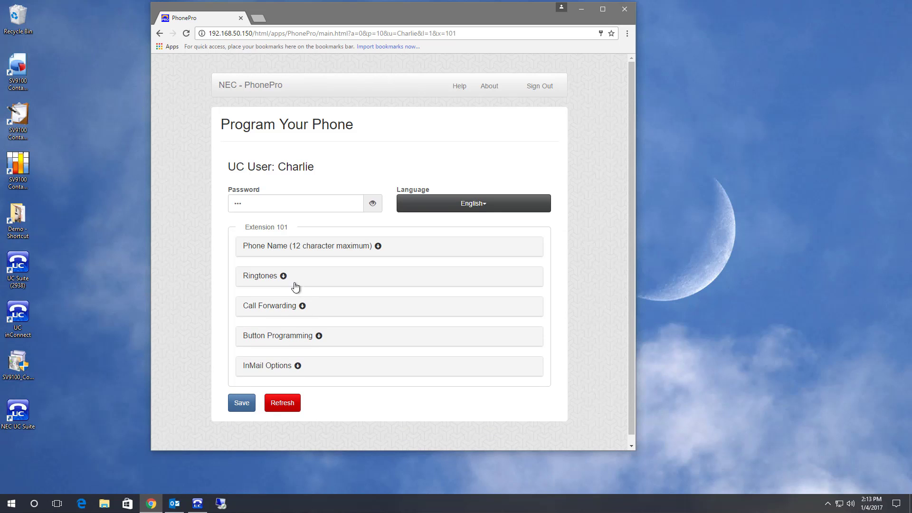
click(303, 307)
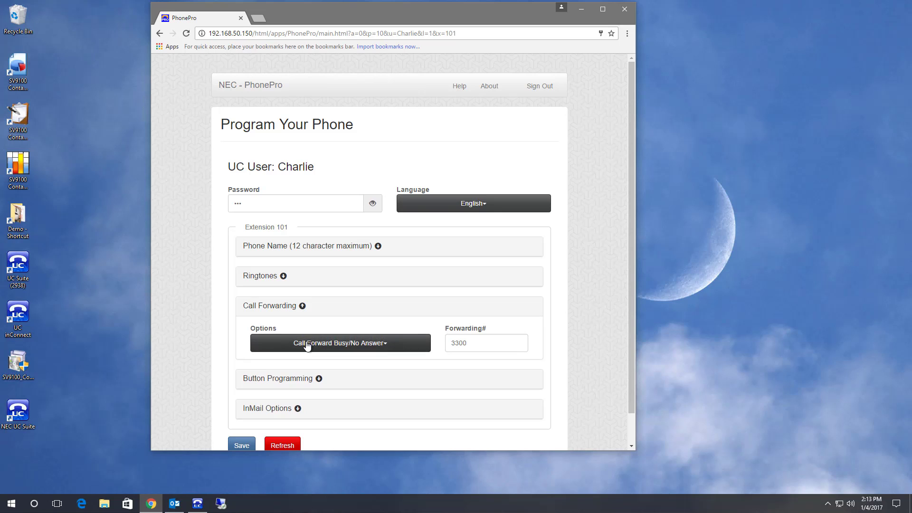
click(307, 344)
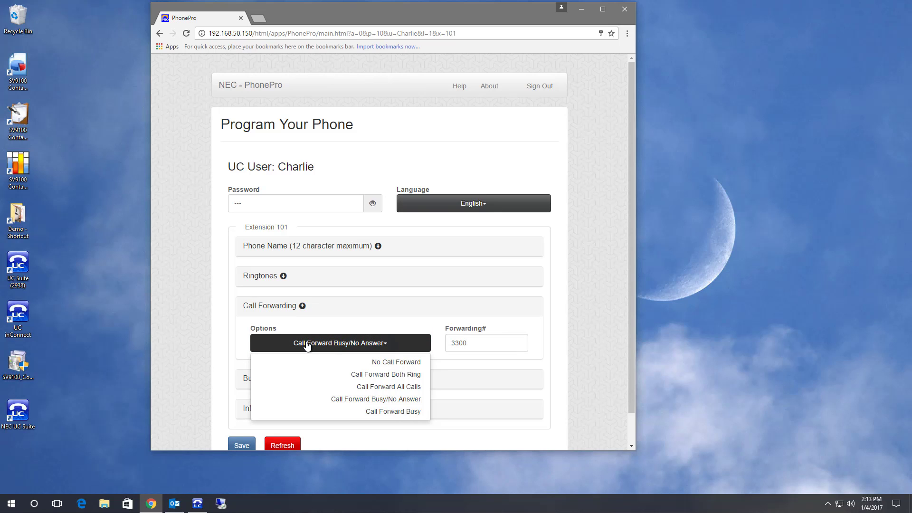
click(307, 344)
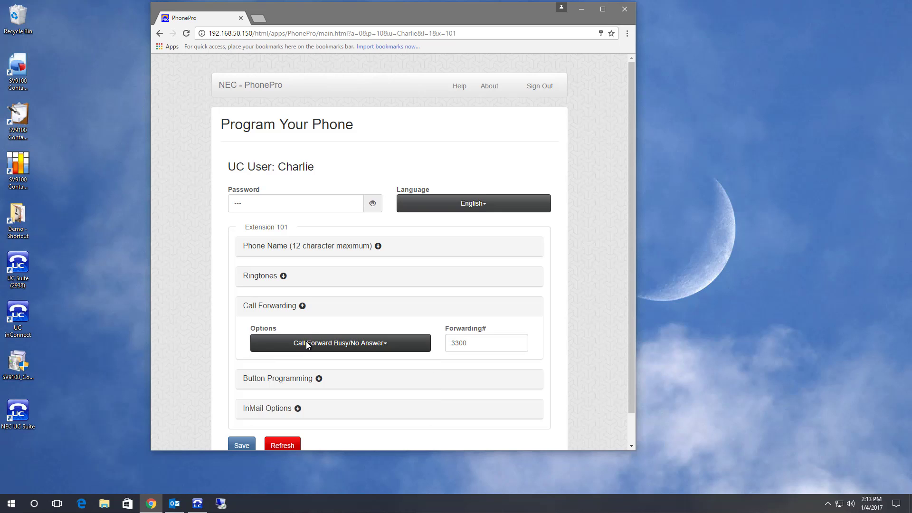
click(302, 306)
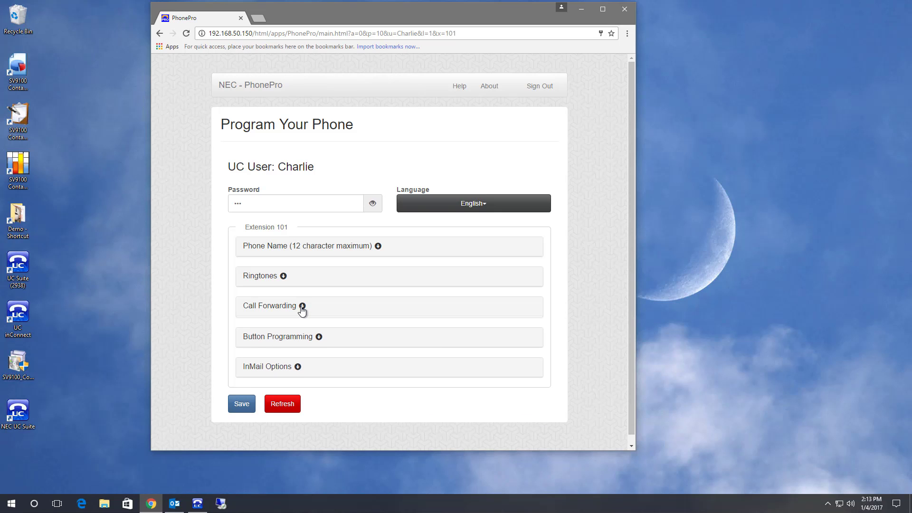
Program one-touch button 14 with number 105 and label it with the colleague's first name
click(318, 336)
scroll(321, 339, down, 1)
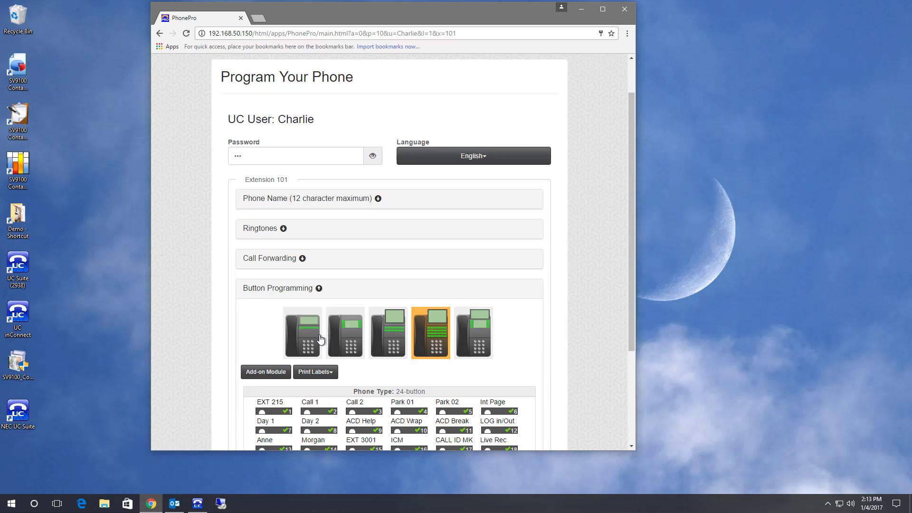
scroll(320, 339, down, 2)
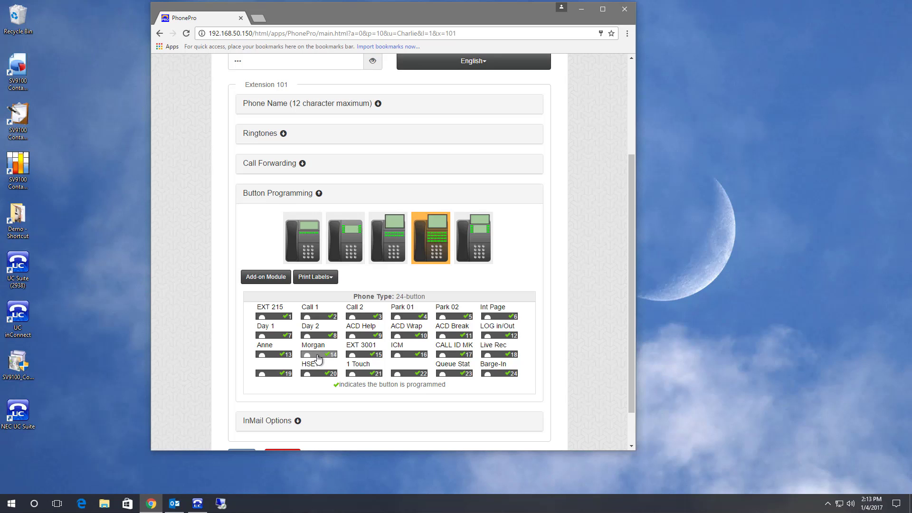
click(318, 355)
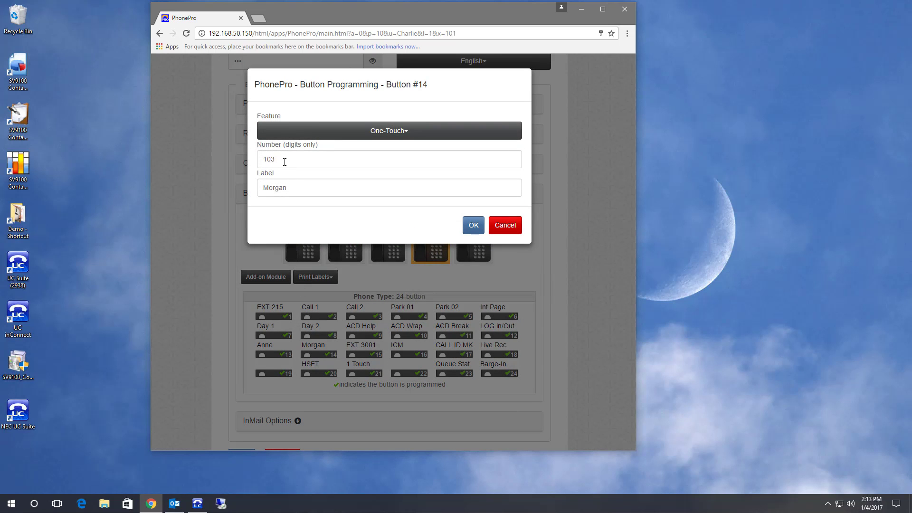
drag(284, 162, 265, 161)
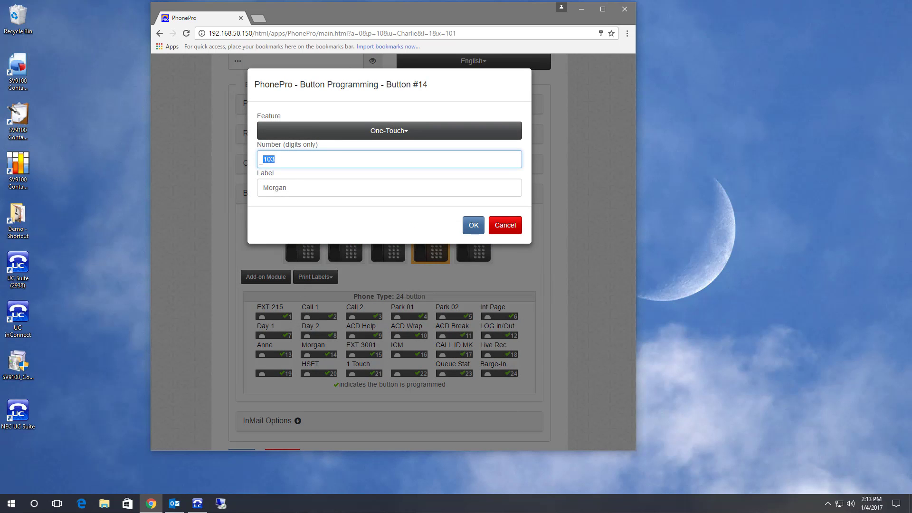
text(105)
key(Tab)
text(Ga)
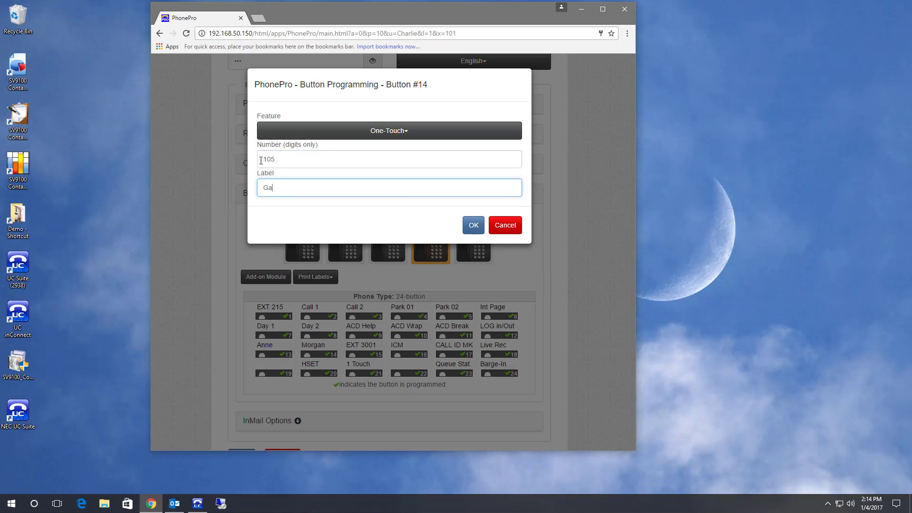
text(rrett)
click(473, 226)
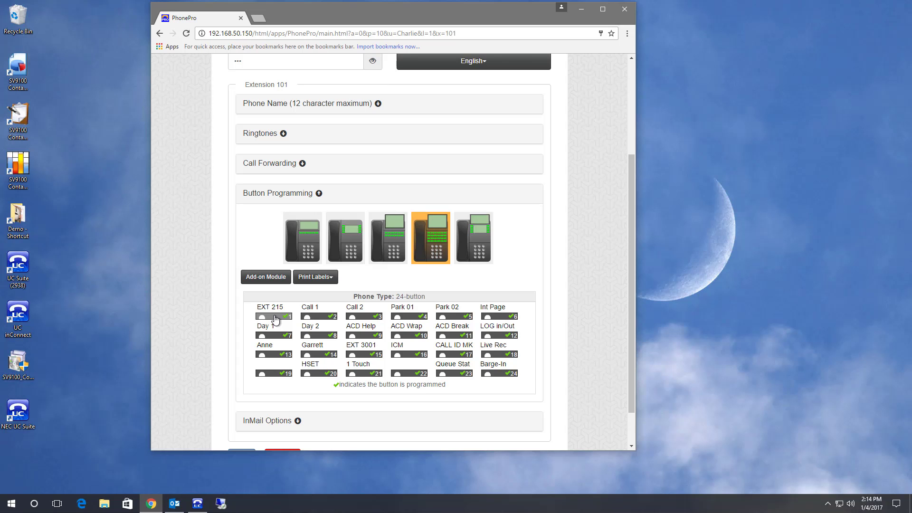
Change the label of phone button 1 to Main, keeping its feature and number
click(275, 319)
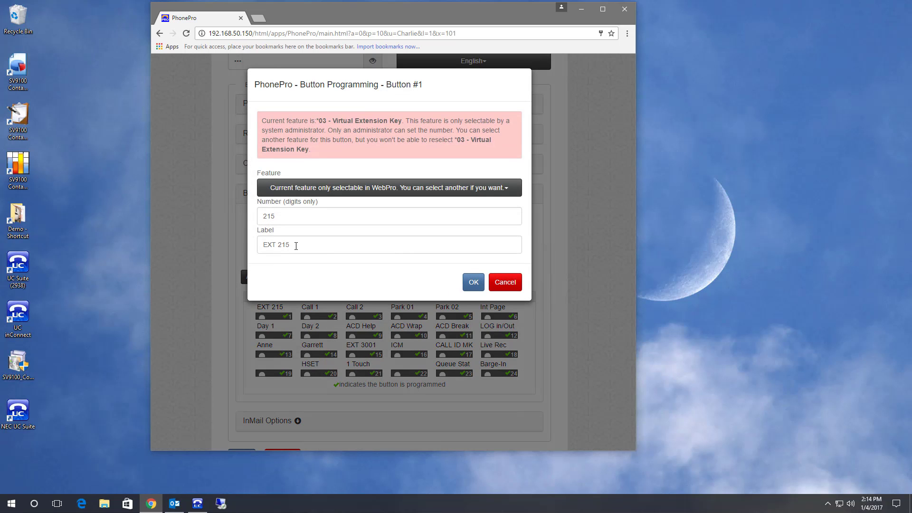
drag(296, 246, 263, 245)
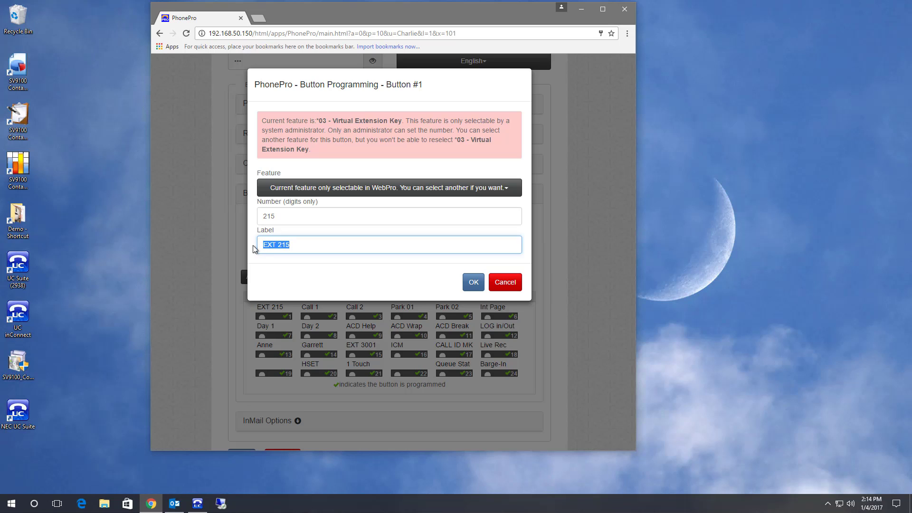
text(Main)
click(474, 282)
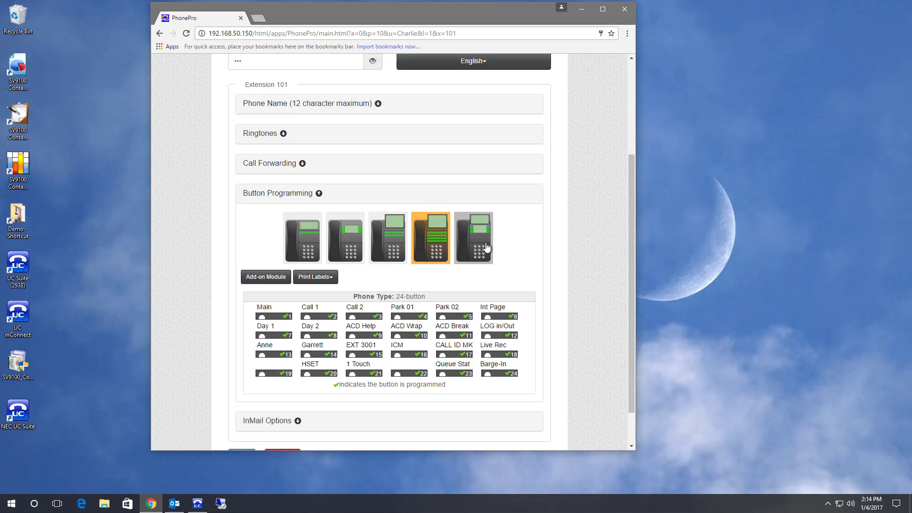
Preview the button labels for printing on plain paper, cancel the print and collapse the button programming section
click(332, 278)
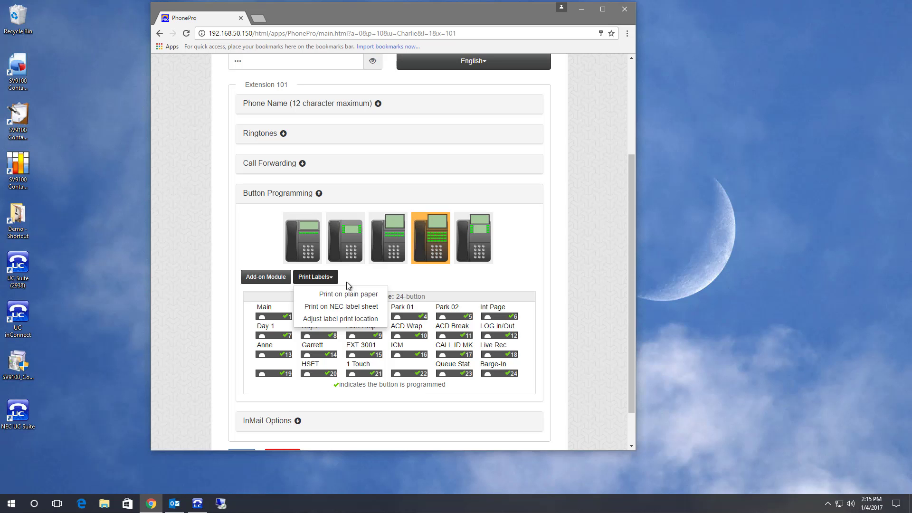
click(344, 295)
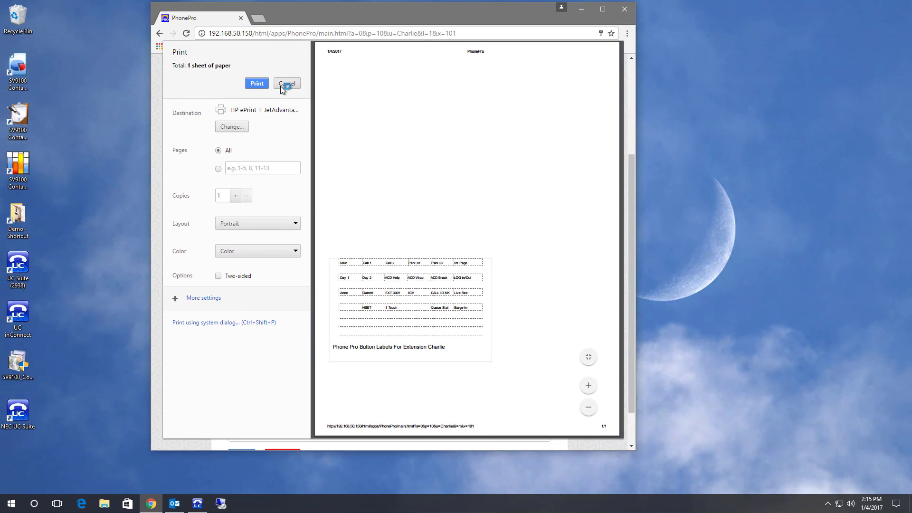
click(280, 87)
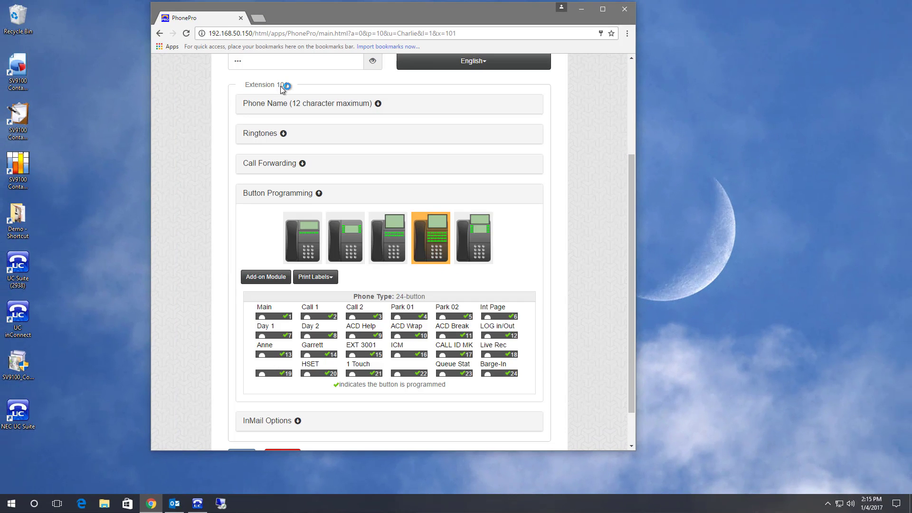
click(319, 193)
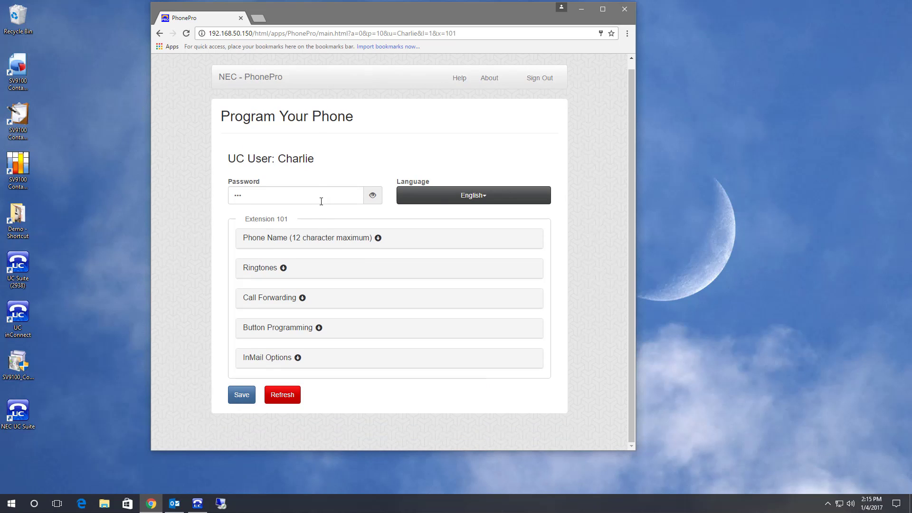
Review the InMail voicemail options, including email address, playback order and automatic save/erase
click(297, 359)
scroll(267, 332, down, 2)
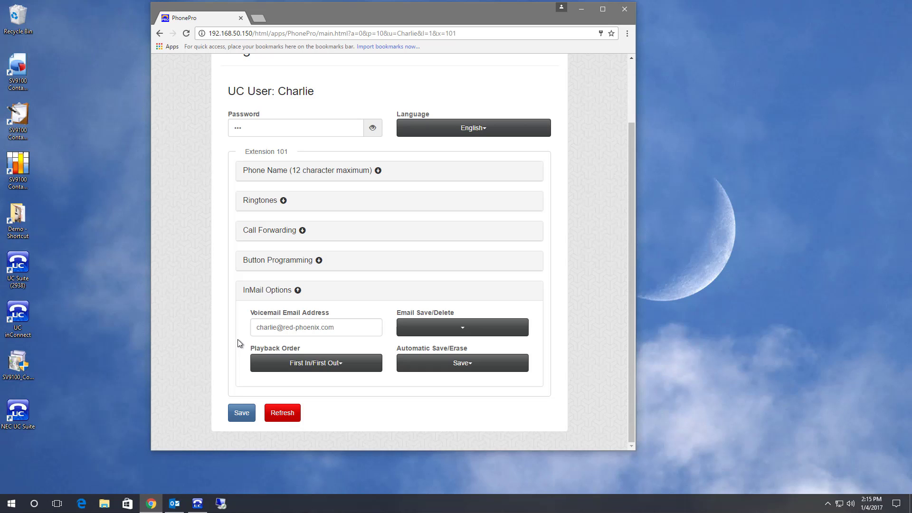
click(298, 292)
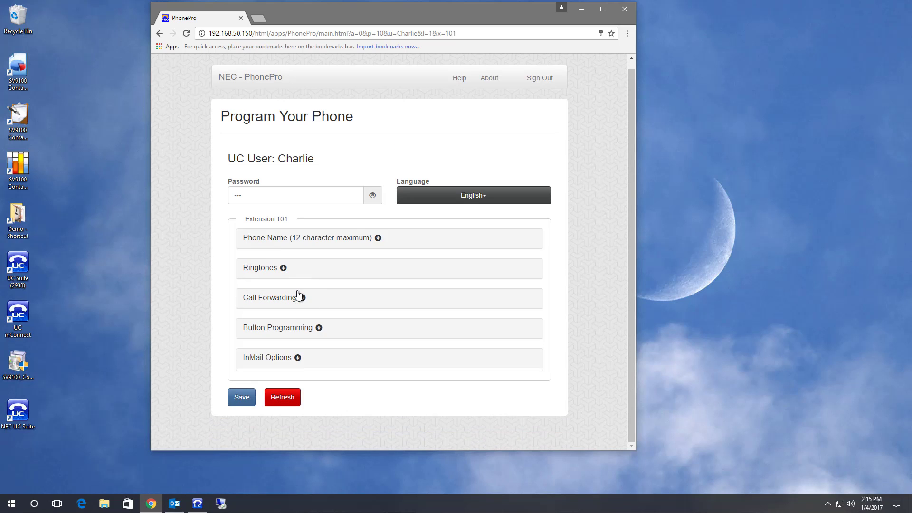
Save the phone programming changes and sign out of PhonePro
click(239, 399)
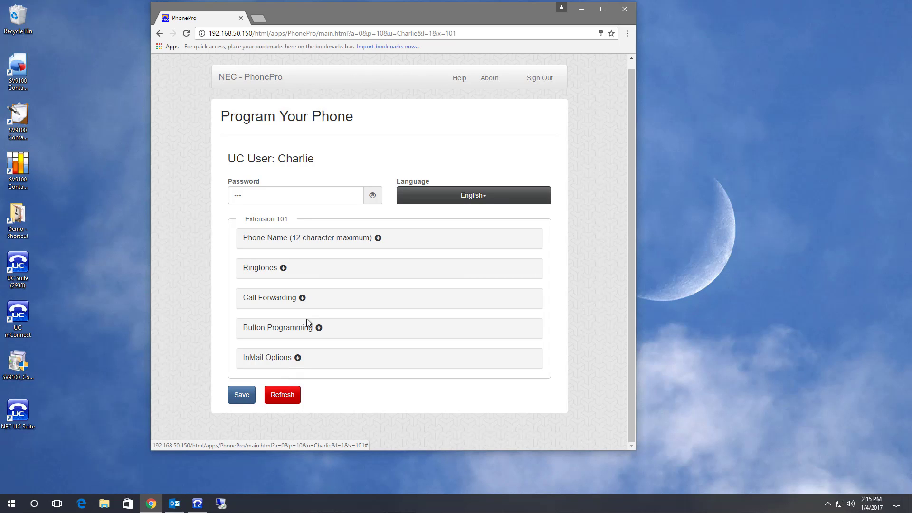
click(538, 80)
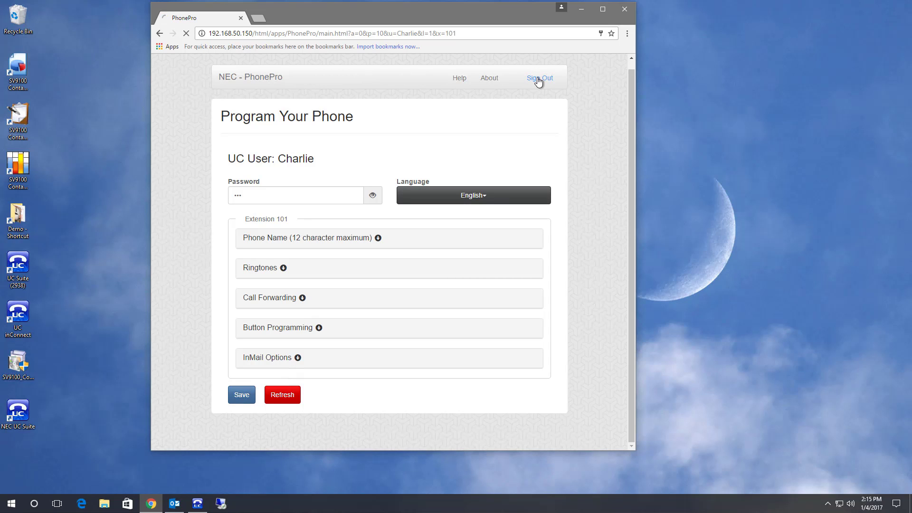